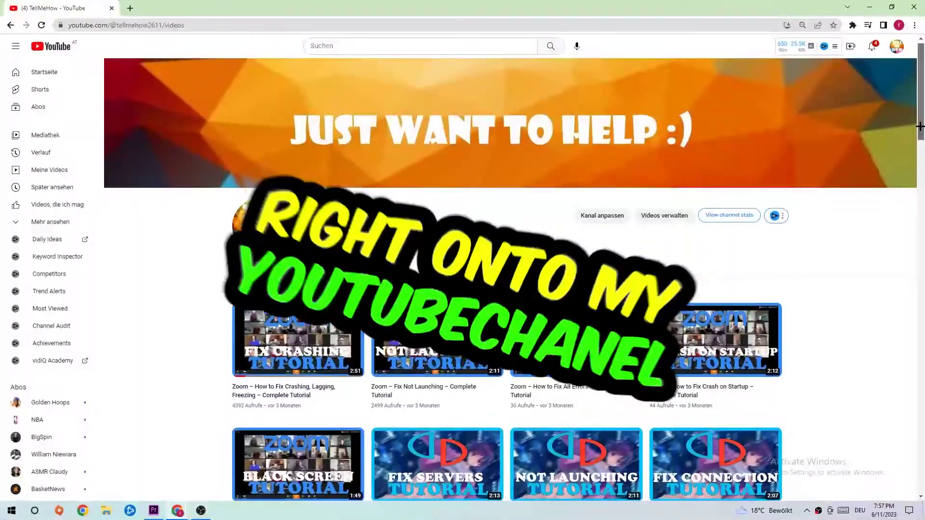
# - Open Update & Security in Windows Settings and confirm the PC reports it is up to date
pyautogui.scroll(-10, 920, 127)
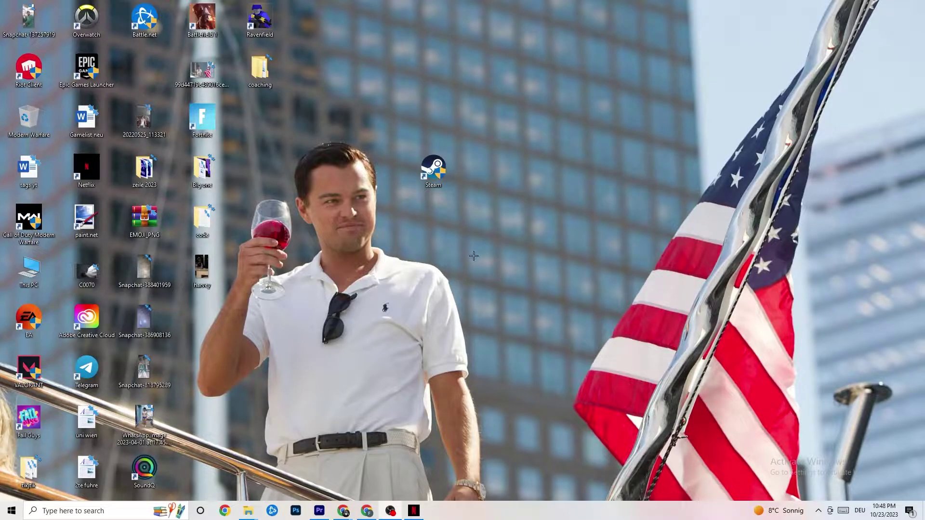
pyautogui.click(3, 516)
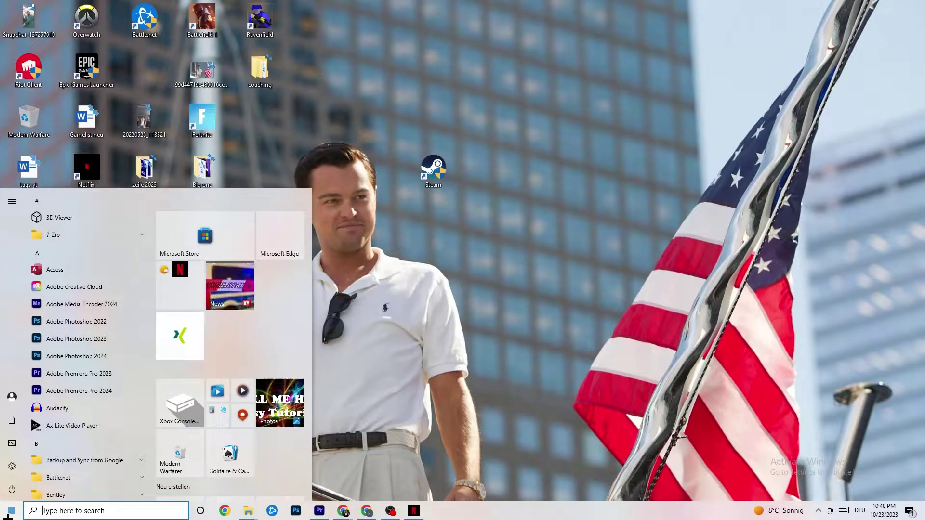
pyautogui.click(12, 466)
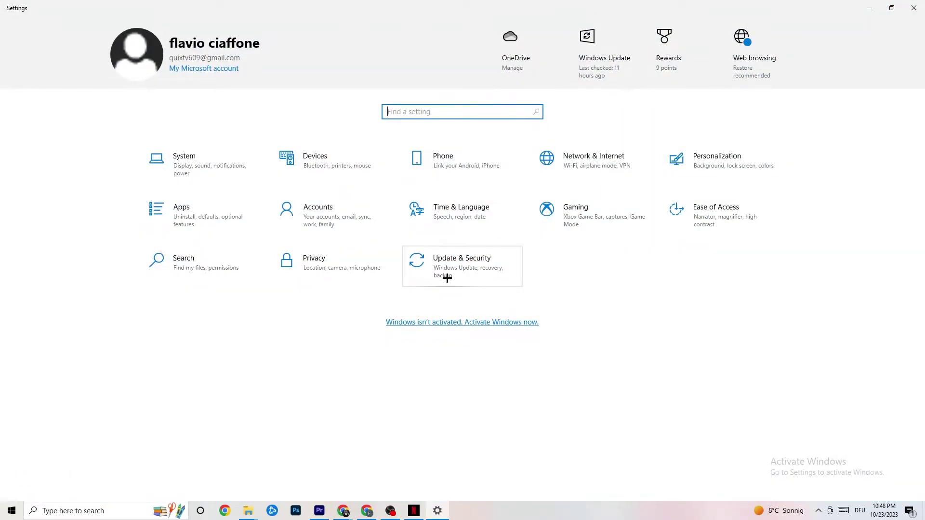
pyautogui.click(446, 279)
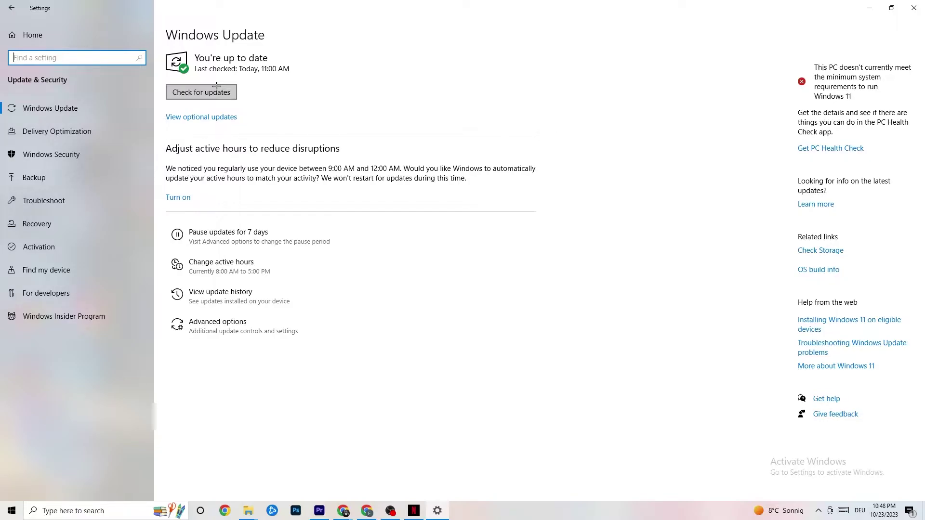
pyautogui.click(275, 62)
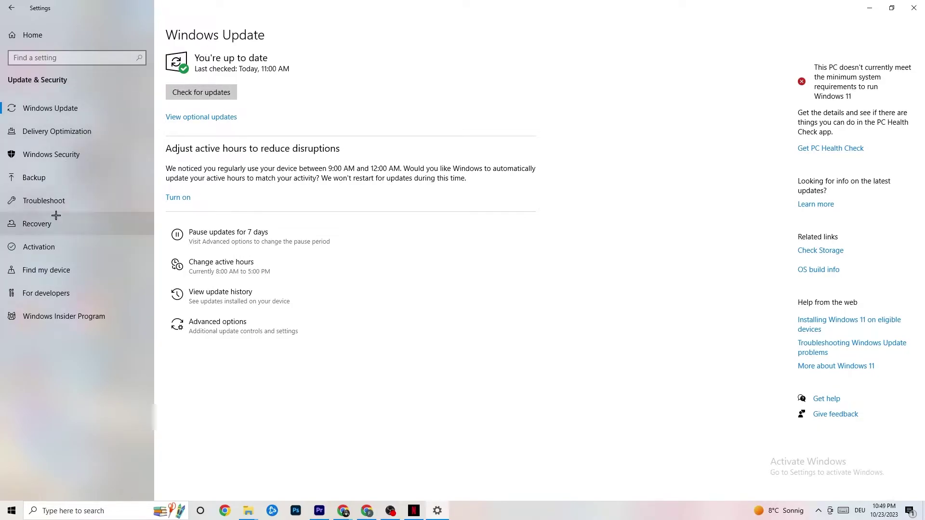
# - Review the Troubleshoot page, then close Settings to return to the desktop
pyautogui.click(57, 200)
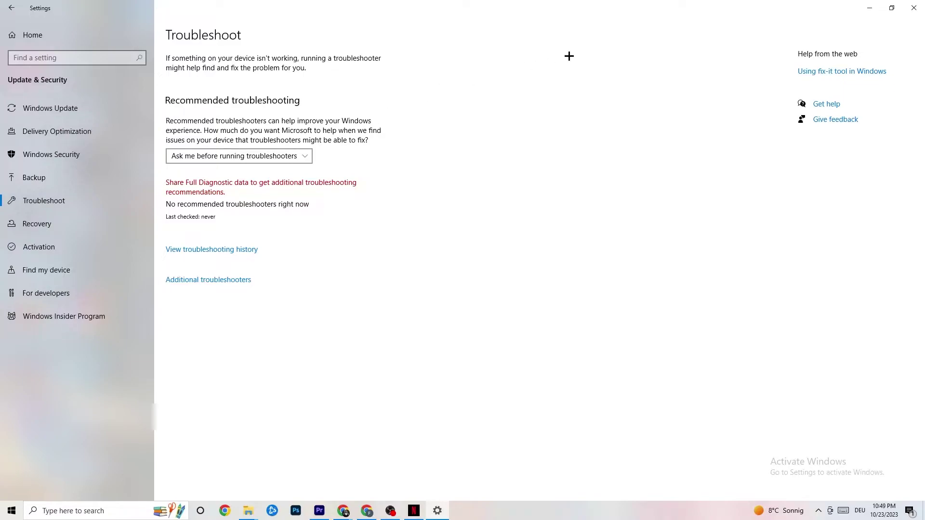
pyautogui.click(919, 3)
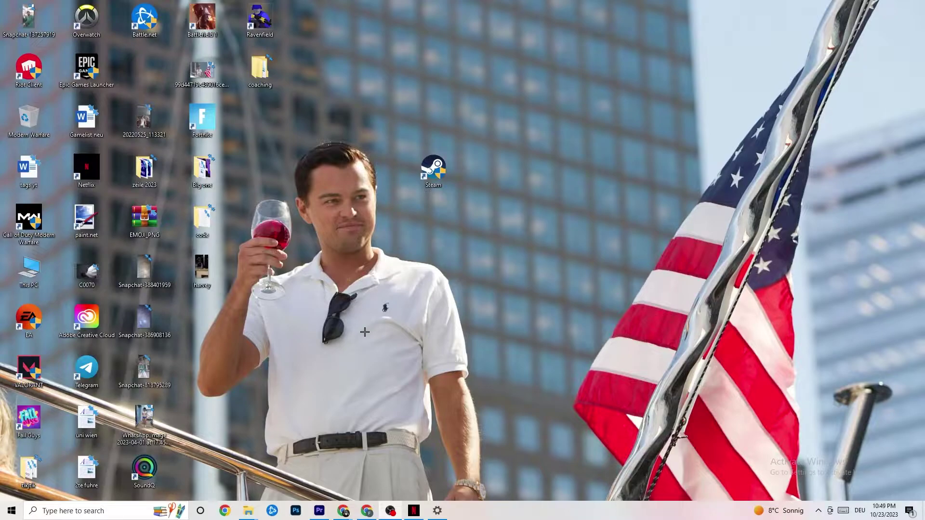
# - Move the Steam shortcut lower and launch Steam as administrator
pyautogui.moveTo(429, 172); pyautogui.dragTo(448, 221)
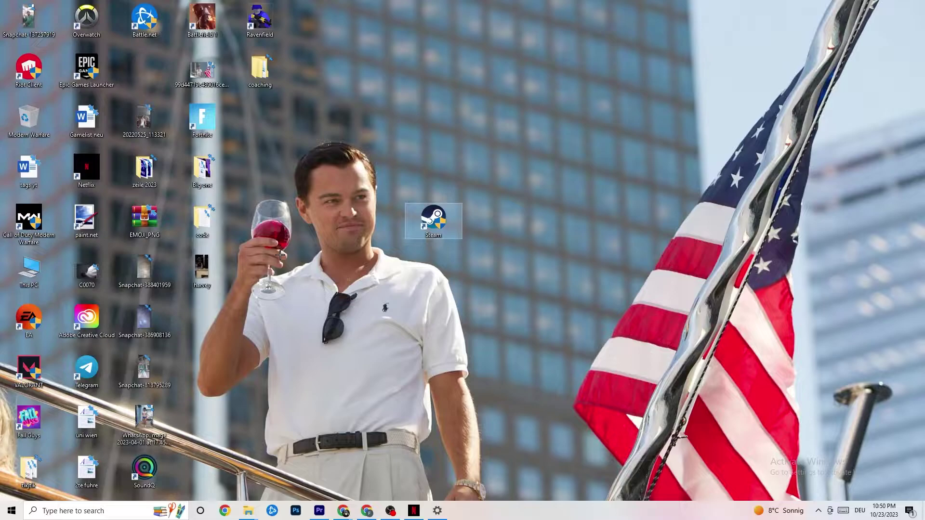
pyautogui.rightClick(439, 218)
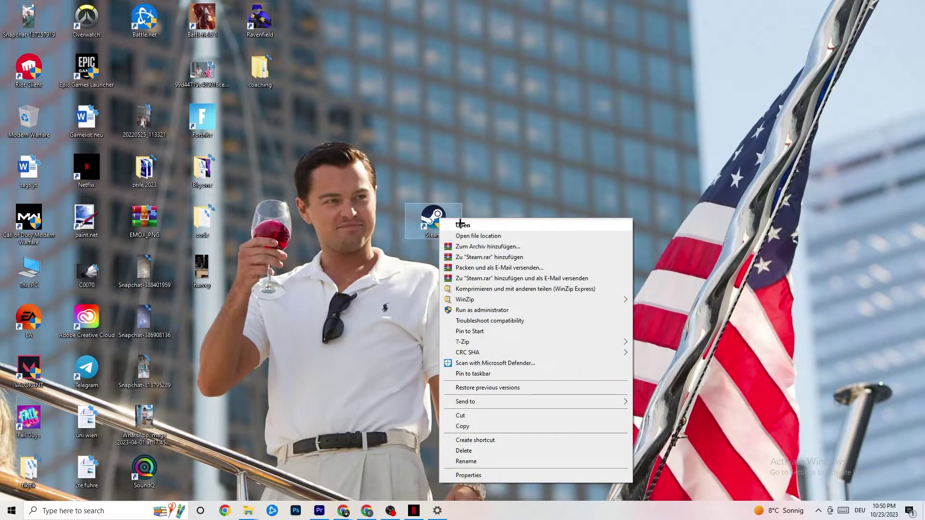
pyautogui.click(471, 310)
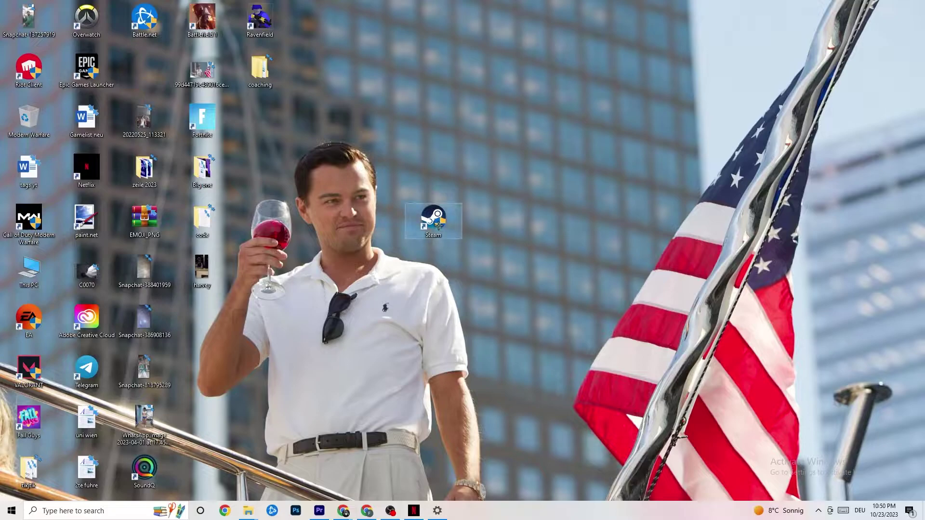
# - Return the Steam shortcut to its original spot and open its Properties
pyautogui.moveTo(425, 216); pyautogui.dragTo(425, 166)
pyautogui.rightClick(425, 165)
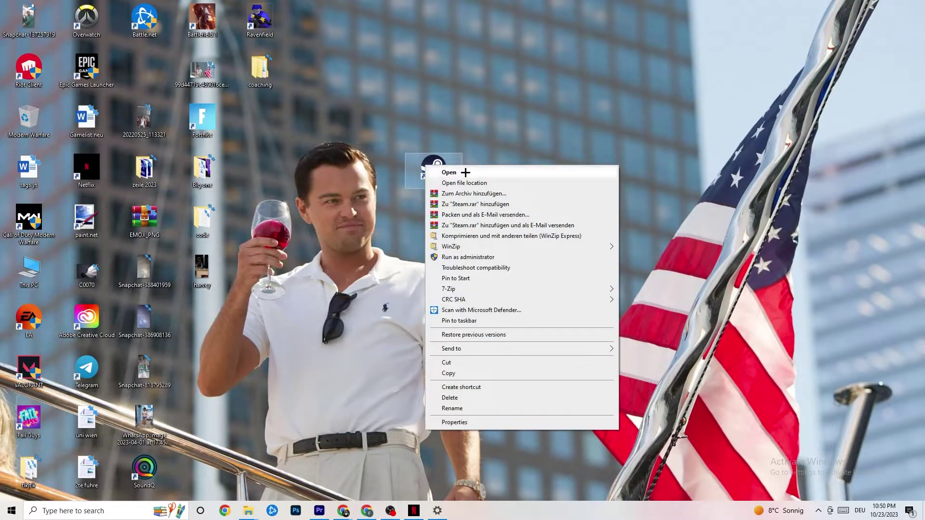
pyautogui.click(462, 422)
# - Enable Windows 8 compatibility mode with Run as administrator for Steam and confirm with OK
pyautogui.moveTo(498, 175); pyautogui.dragTo(456, 91)
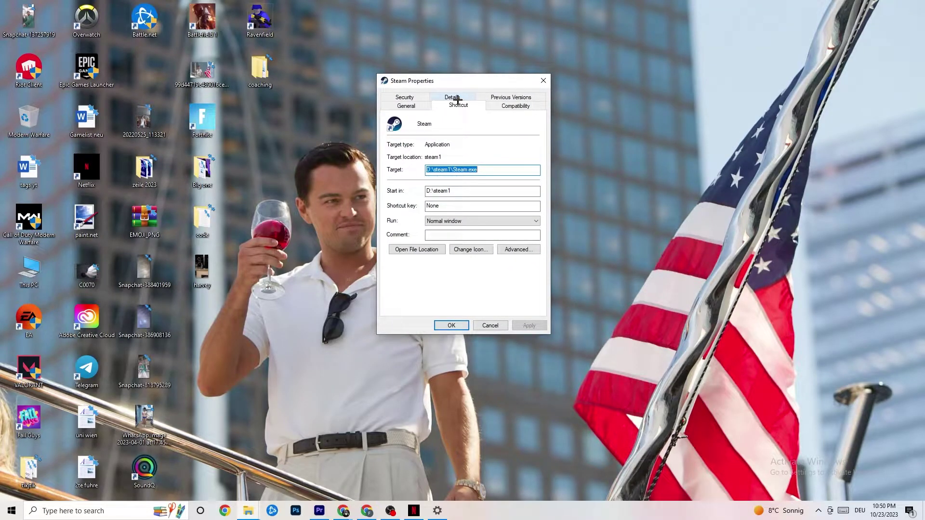
pyautogui.click(512, 105)
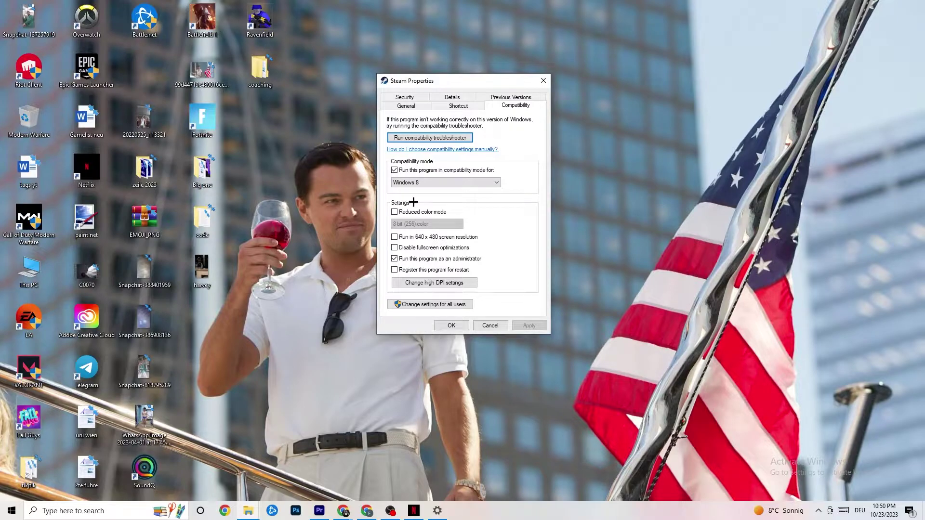
pyautogui.click(395, 169)
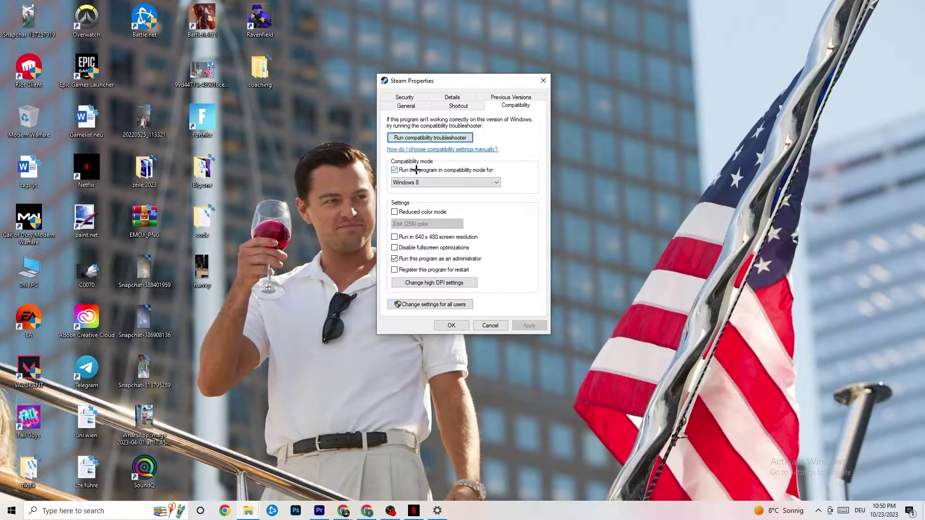
pyautogui.click(469, 180)
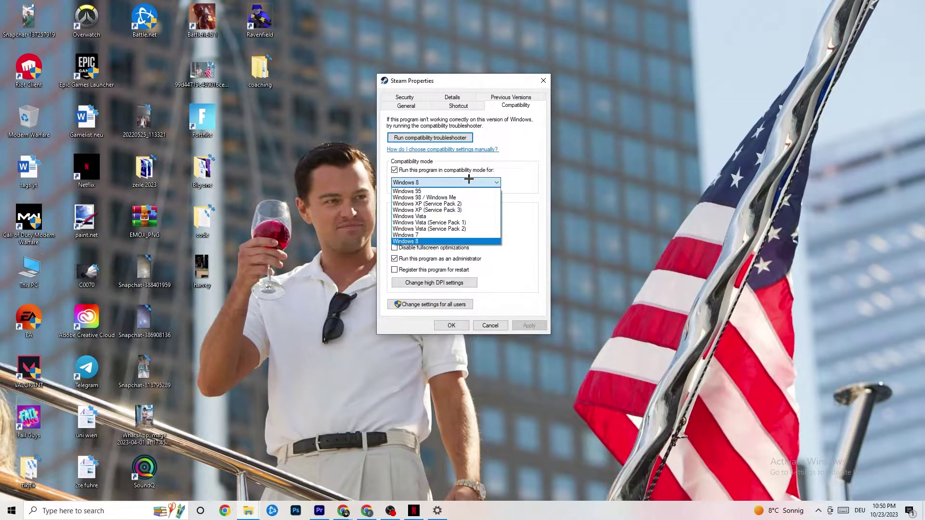
pyautogui.click(453, 241)
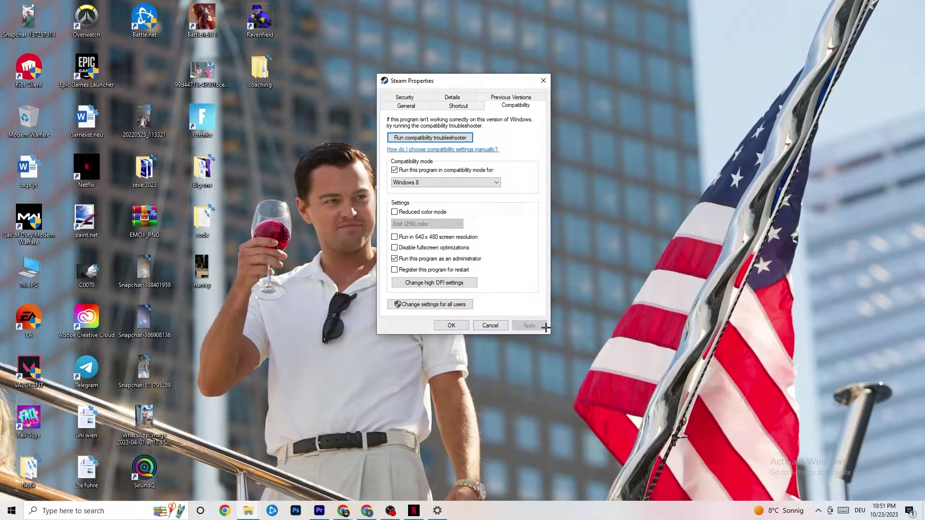
pyautogui.click(452, 326)
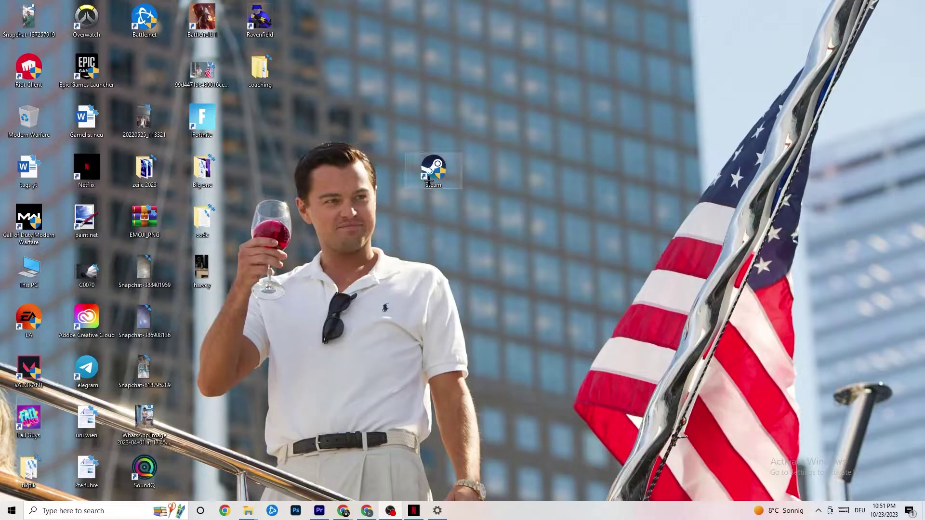
pyautogui.rightClick(416, 173)
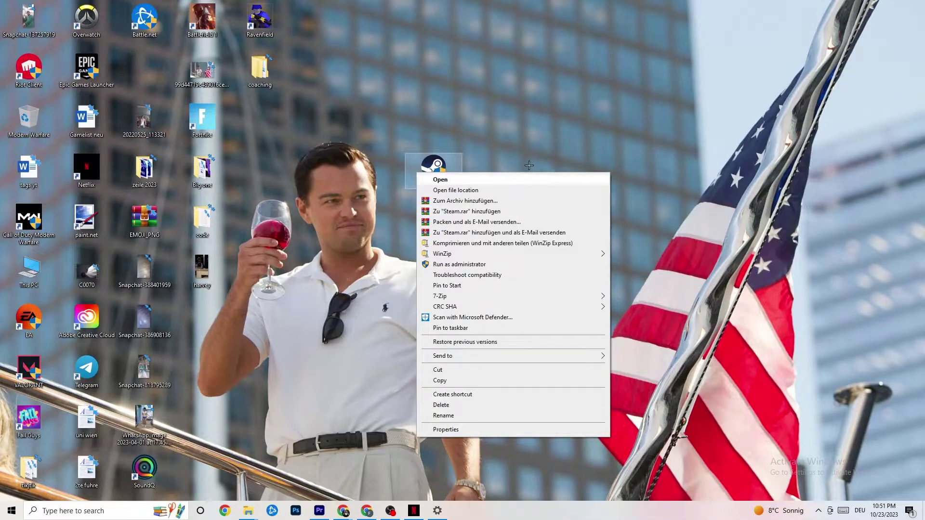
pyautogui.click(372, 193)
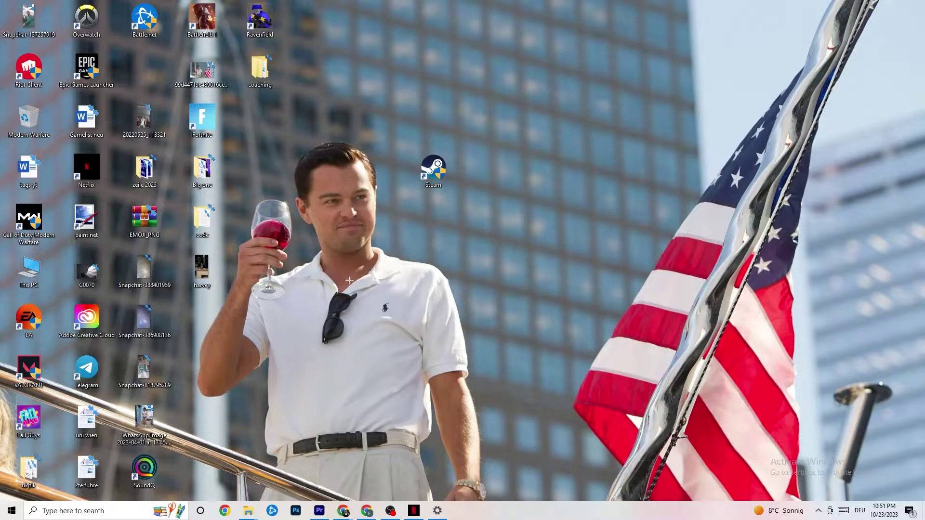
# - In System > Display, leave scaling at 100%, then go to Power & sleep
pyautogui.click(12, 511)
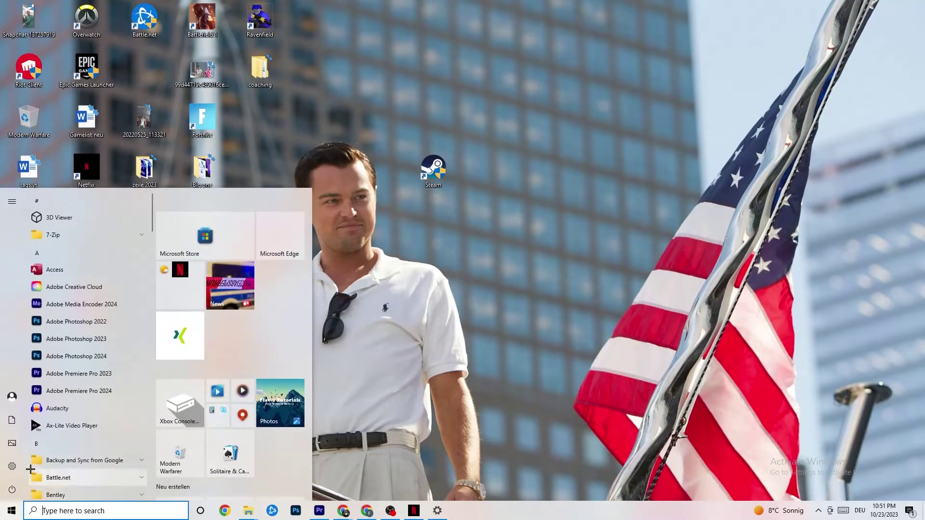
pyautogui.click(12, 466)
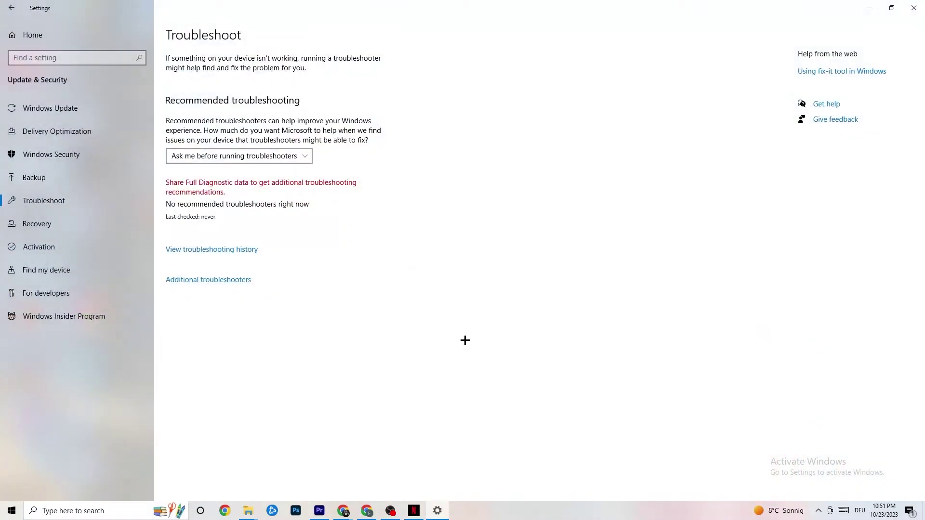
pyautogui.click(2, 8)
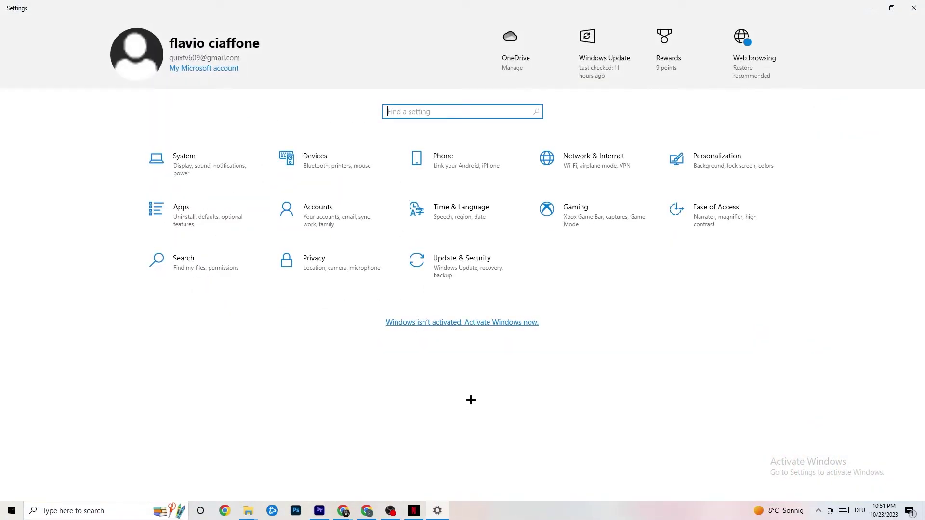
pyautogui.click(215, 174)
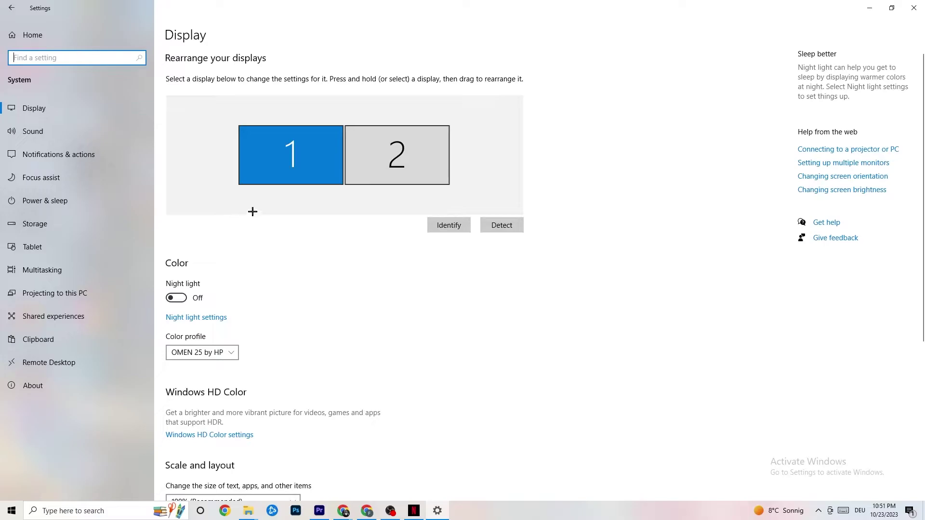
pyautogui.scroll(-5, 266, 163)
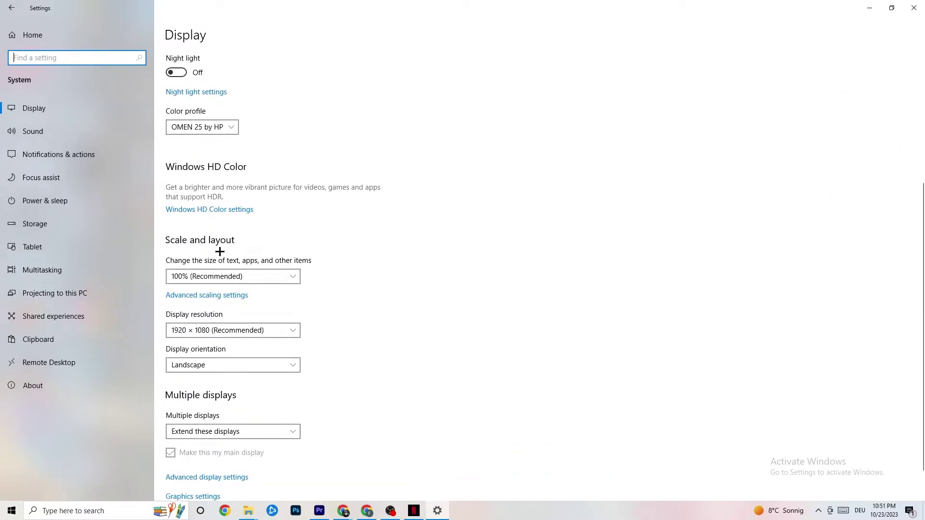
pyautogui.click(259, 240)
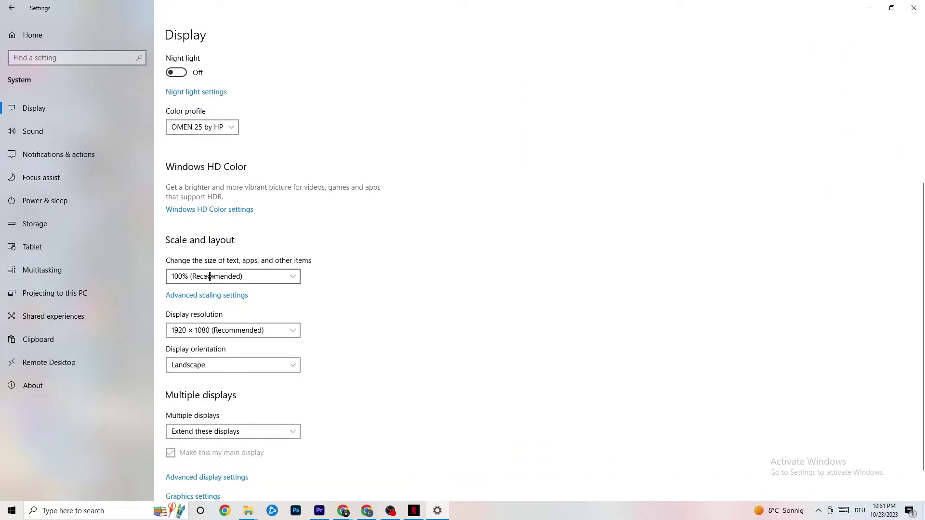
pyautogui.click(283, 271)
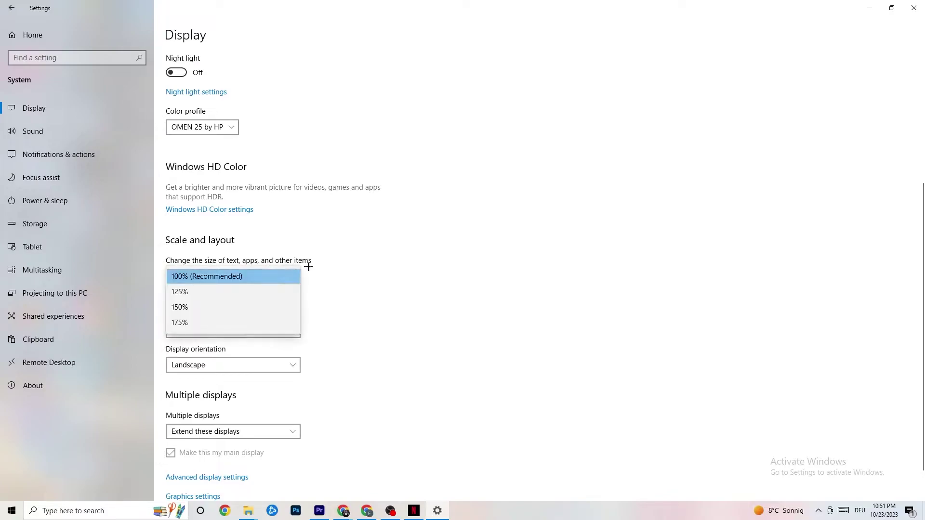
pyautogui.click(419, 235)
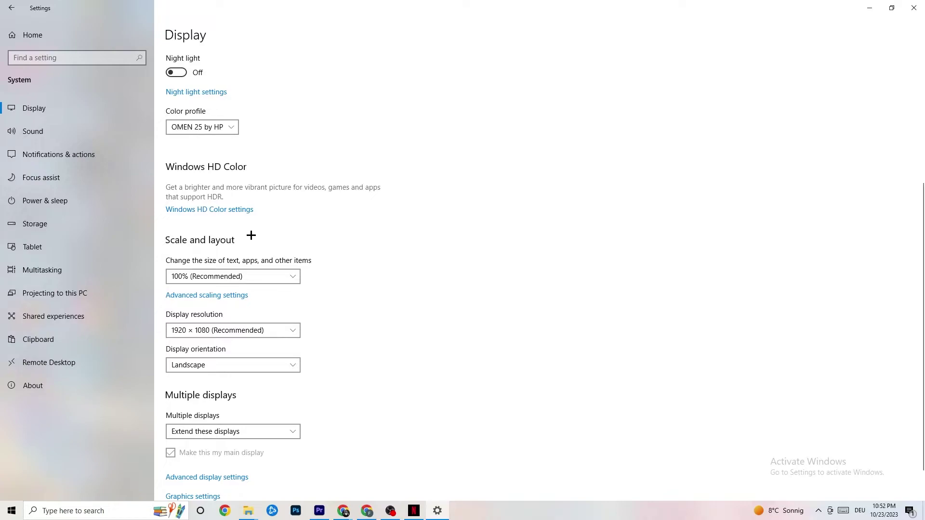
pyautogui.click(61, 198)
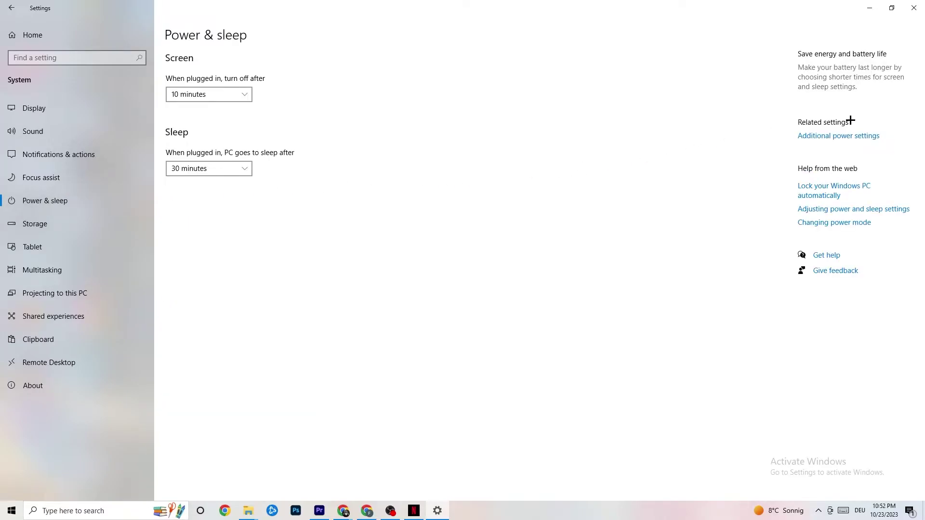
# - Open Additional power settings, confirm Balanced is the active plan, and close Power Options
pyautogui.click(847, 138)
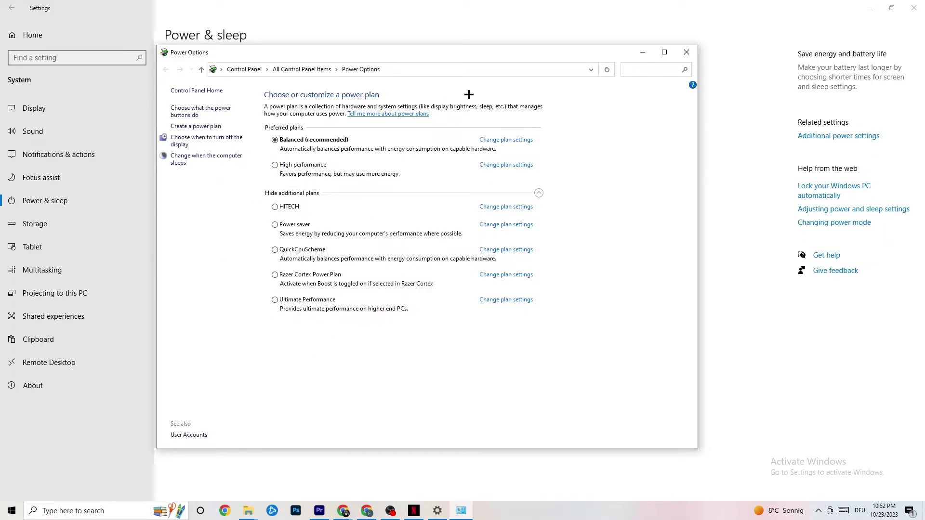
pyautogui.click(686, 53)
# - Review Storage Sense, keeping weekly runs and 14-day recycle bin cleanup, then go back
pyautogui.click(106, 225)
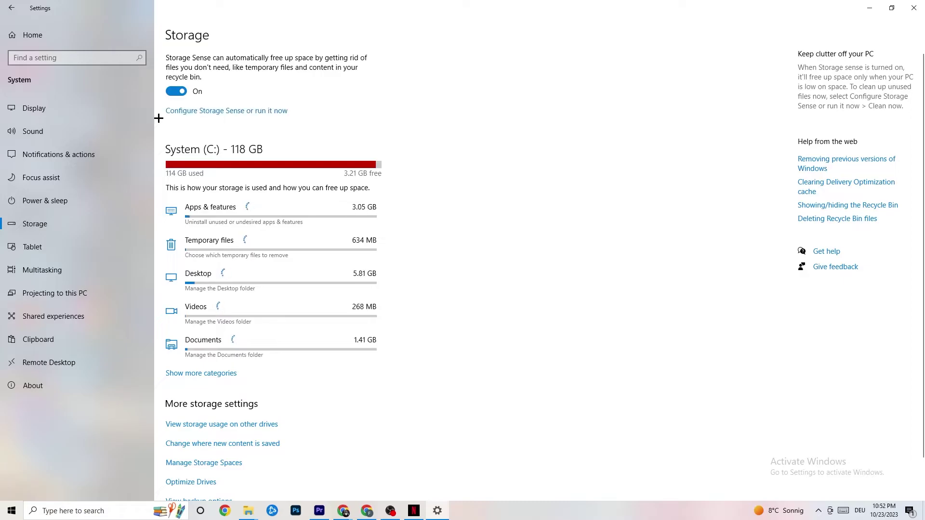
pyautogui.click(260, 111)
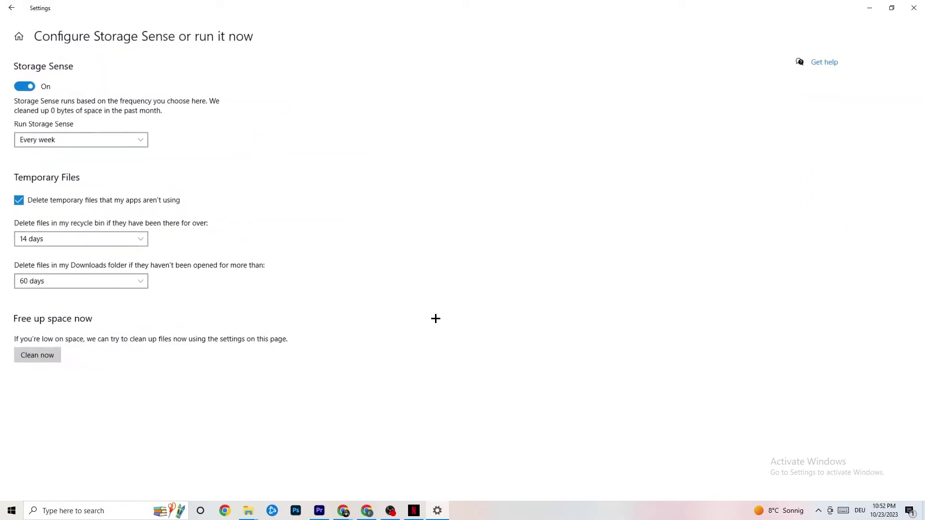
pyautogui.click(137, 140)
pyautogui.click(200, 129)
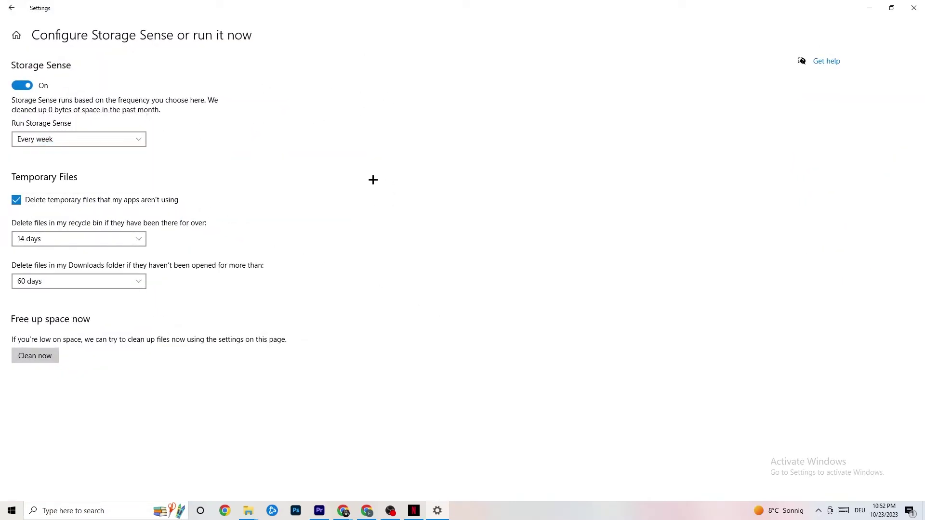
pyautogui.click(65, 139)
pyautogui.click(295, 82)
pyautogui.click(140, 239)
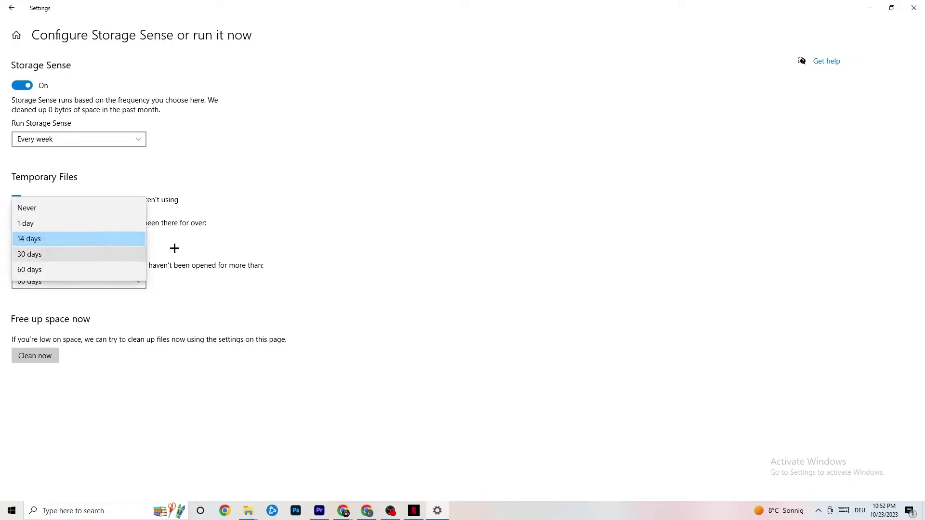
pyautogui.click(115, 294)
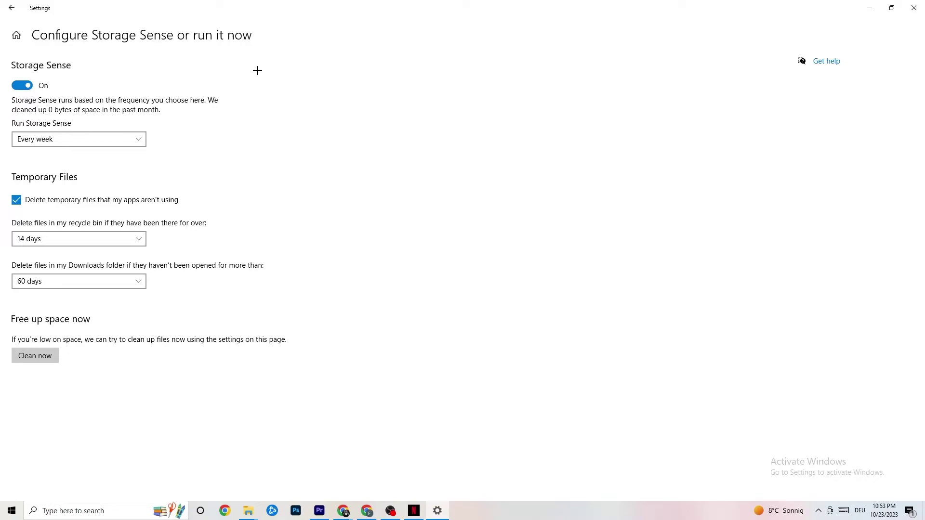
pyautogui.click(11, 8)
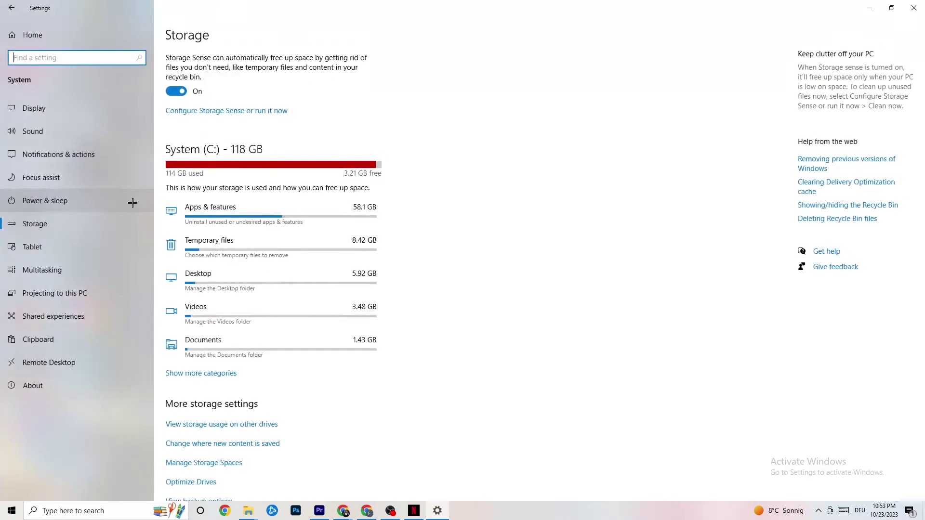
# - Check Gaming settings for background recording off and Game Mode on, then close Settings
pyautogui.click(9, 8)
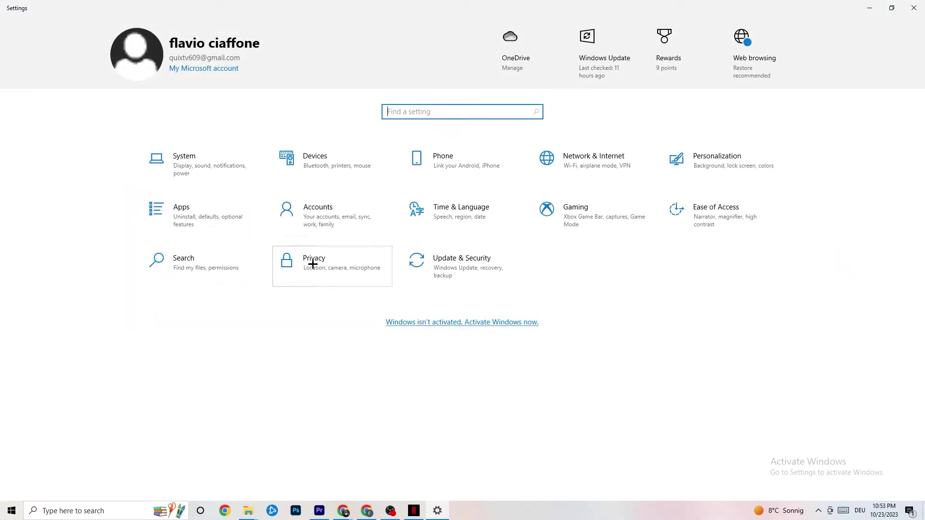
pyautogui.click(595, 220)
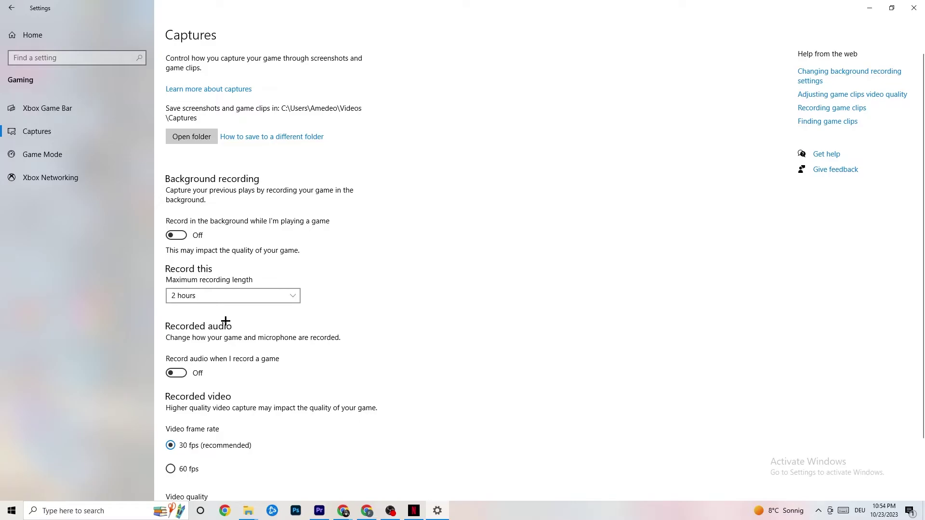
pyautogui.click(47, 155)
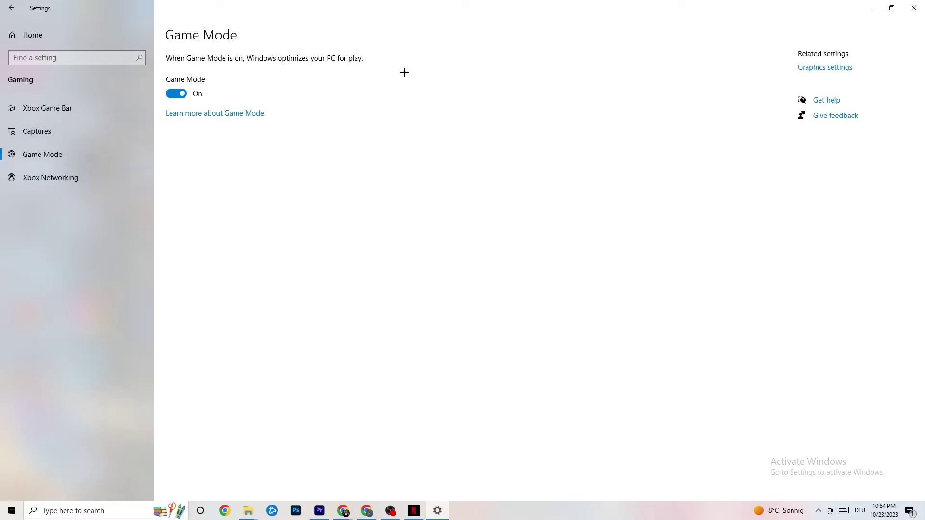
pyautogui.click(914, 8)
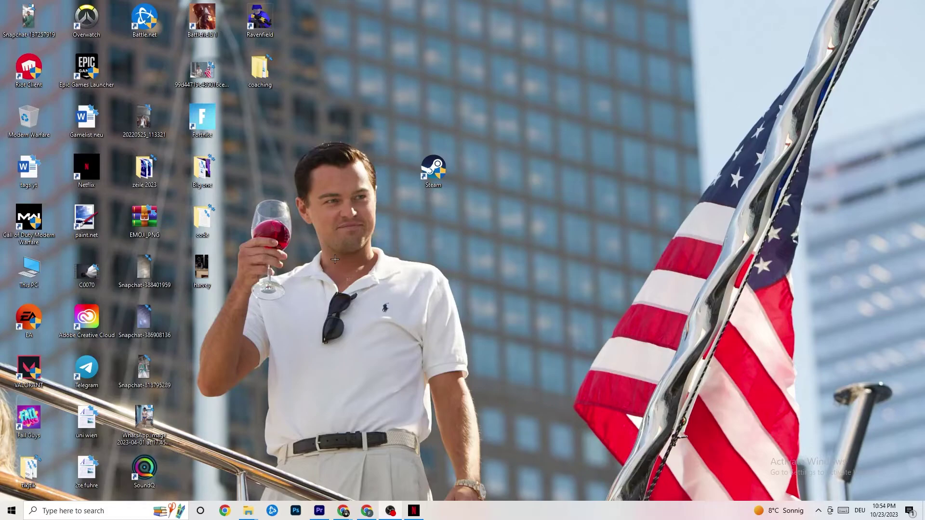
# - Launch Task Manager from the taskbar and maximize it
pyautogui.rightClick(472, 517)
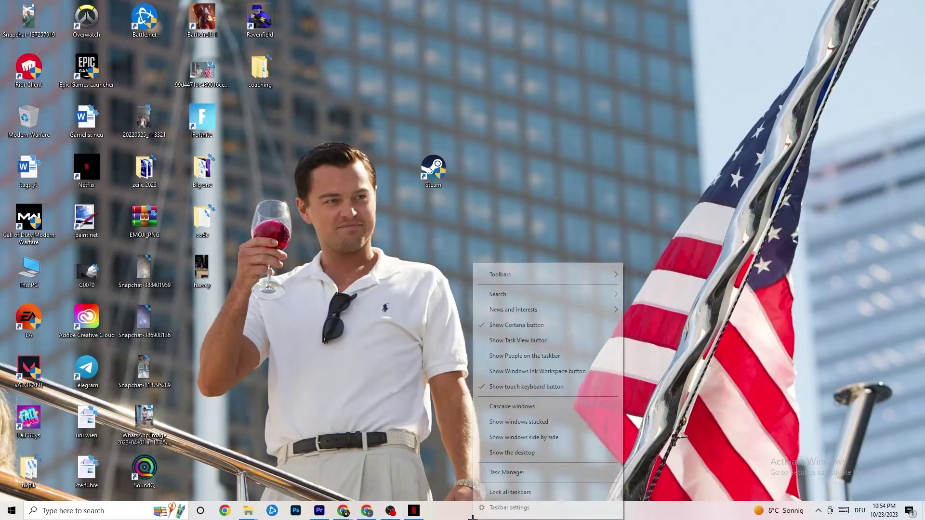
pyautogui.click(501, 473)
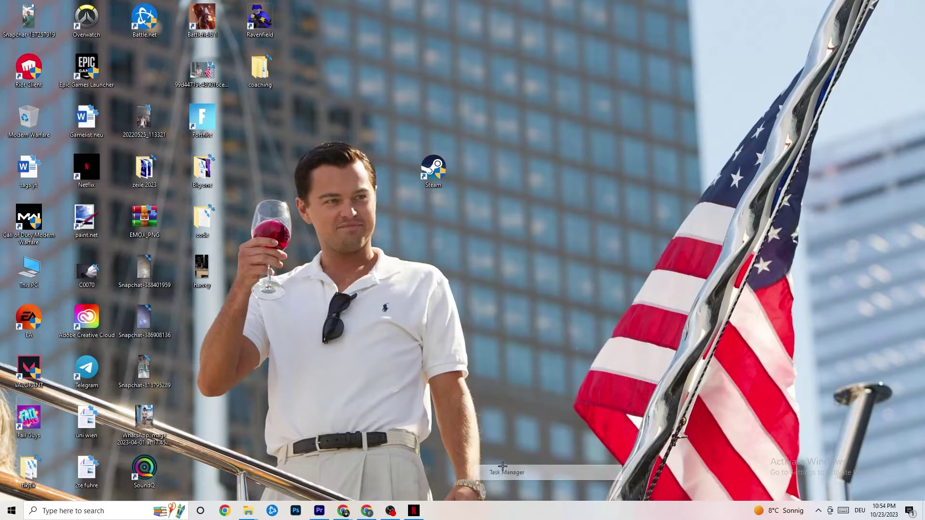
pyautogui.click(534, 25)
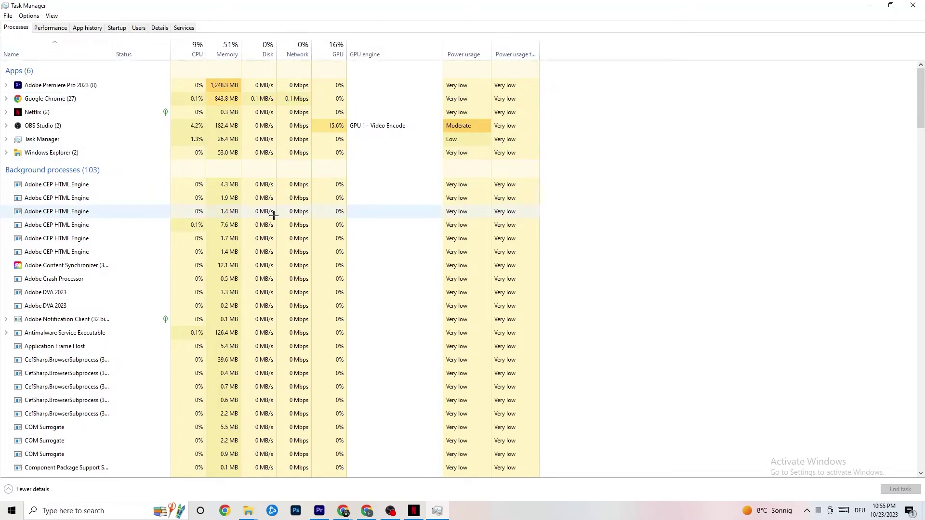
# - Scroll through the Processes list and inspect Netflix's actions without ending it
pyautogui.scroll(-8, 179, 323)
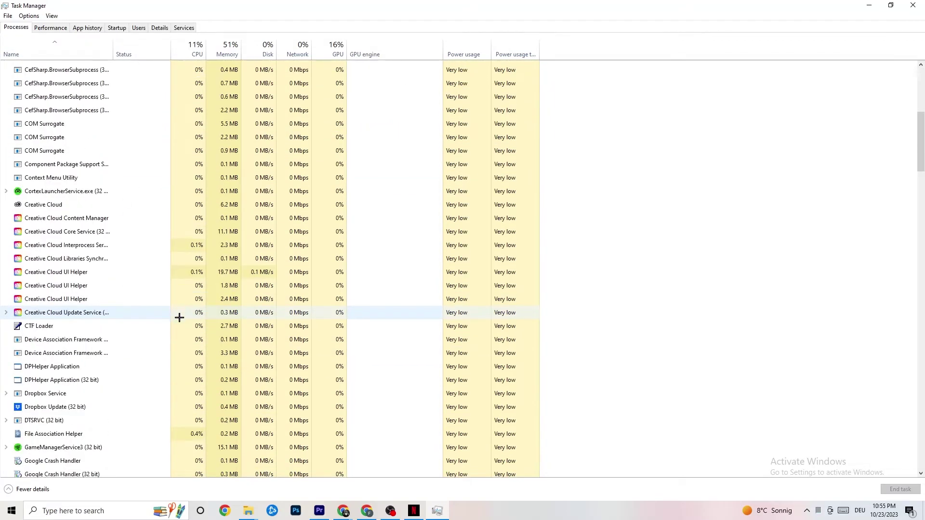
pyautogui.scroll(8, 180, 318)
pyautogui.scroll(-3, 149, 281)
pyautogui.scroll(3, 92, 252)
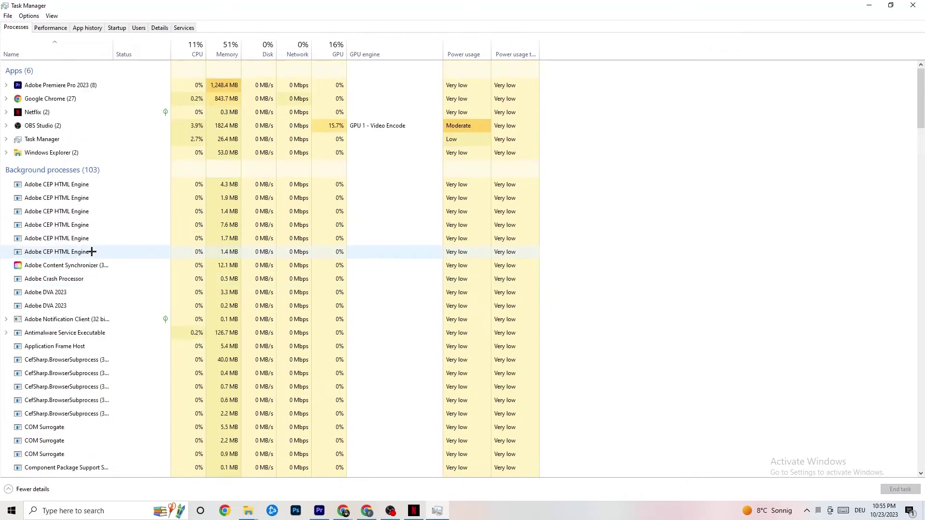
pyautogui.rightClick(60, 114)
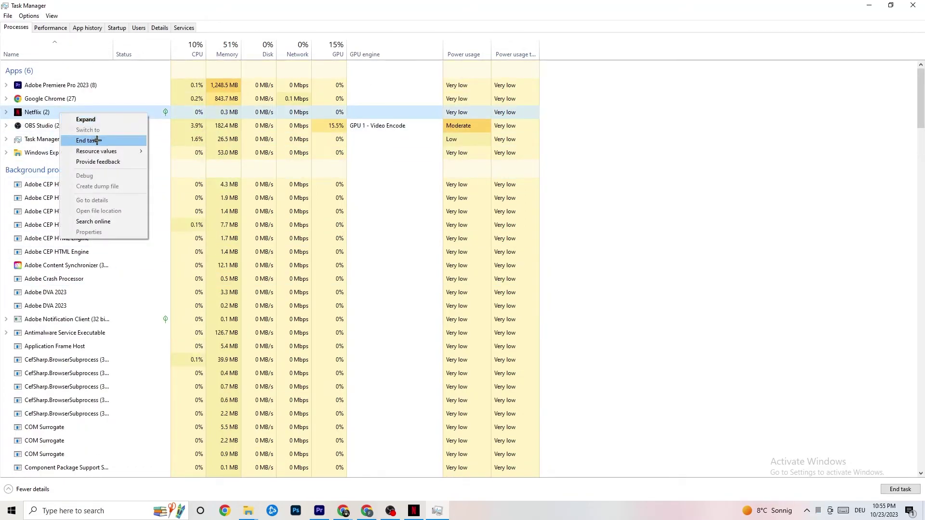
pyautogui.click(655, 197)
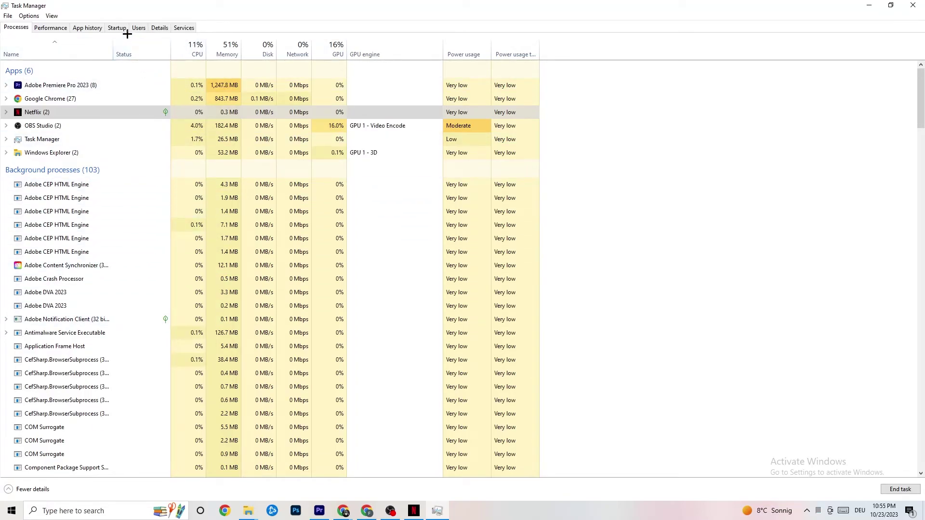
# - On the Details tab, leave Adobe Premiere's priority at Normal, then view the Startup tab
pyautogui.click(153, 28)
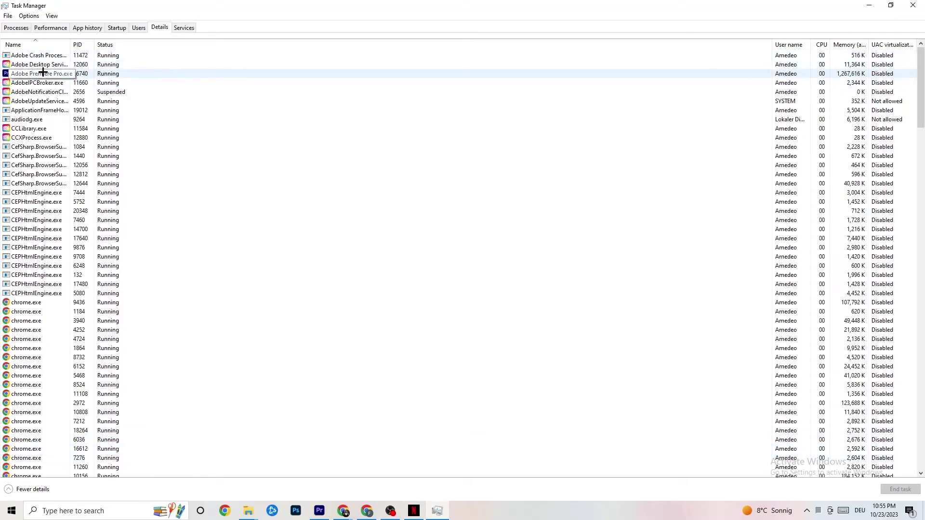
pyautogui.rightClick(90, 74)
pyautogui.moveTo(142, 117)
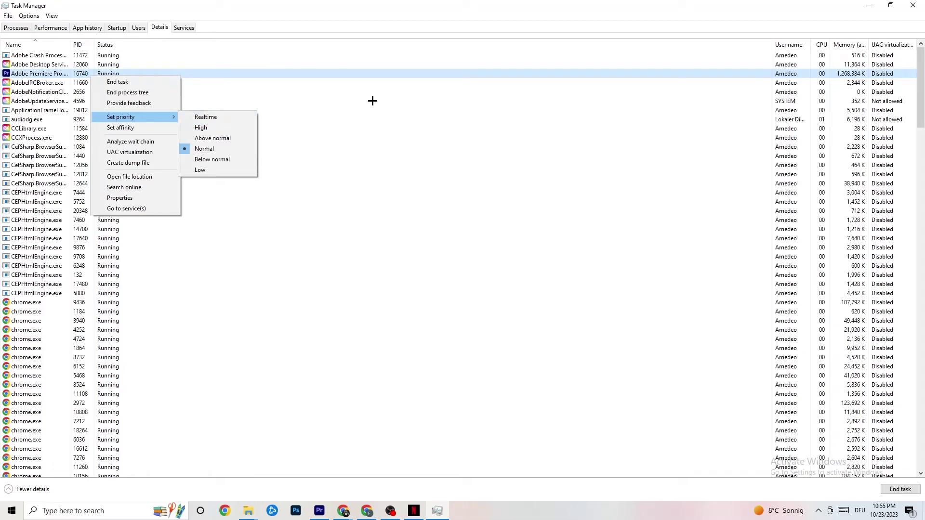
pyautogui.click(153, 117)
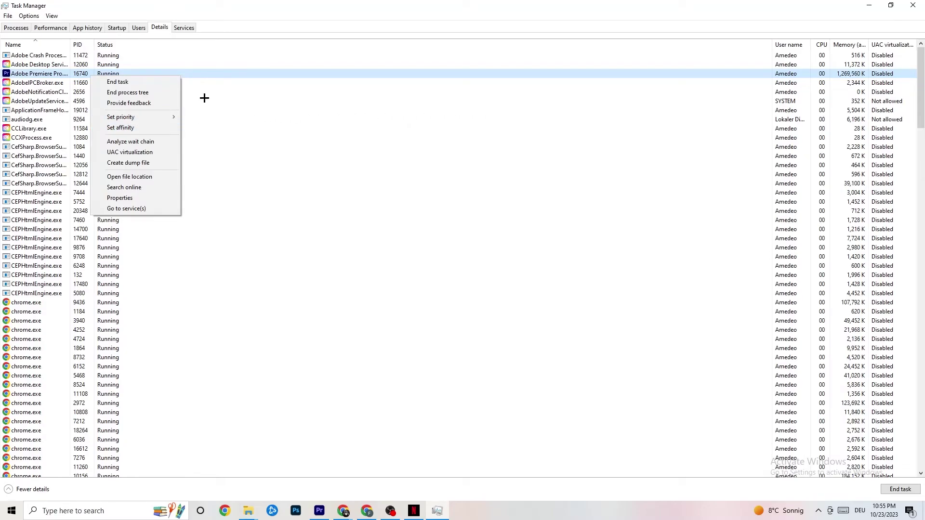
pyautogui.click(118, 29)
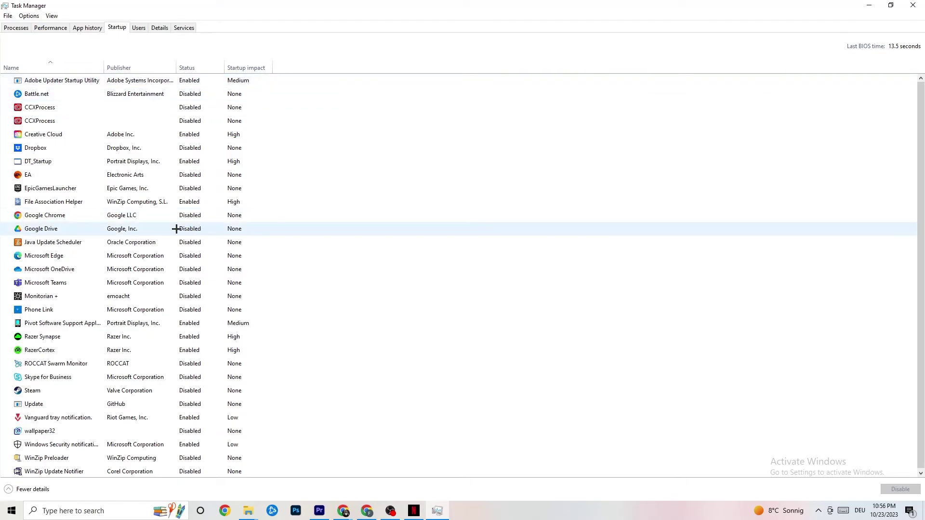
pyautogui.rightClick(133, 230)
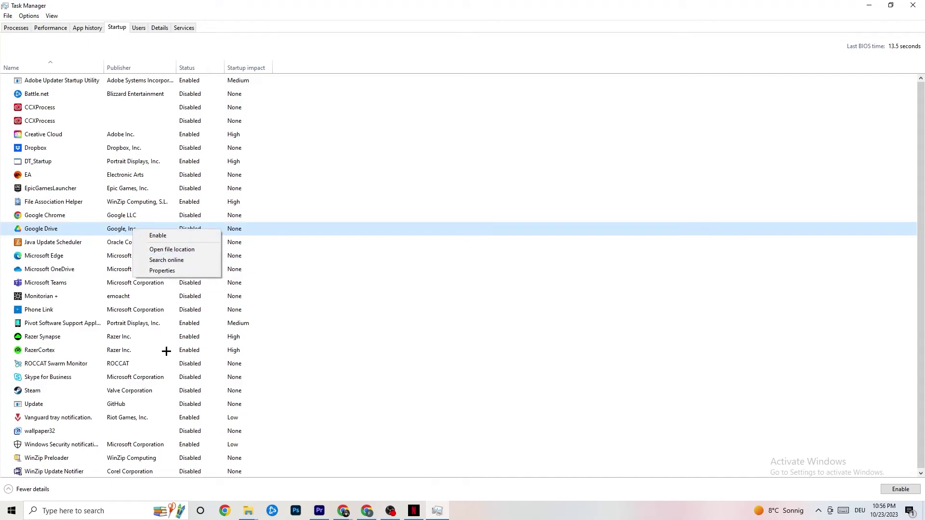
pyautogui.rightClick(183, 324)
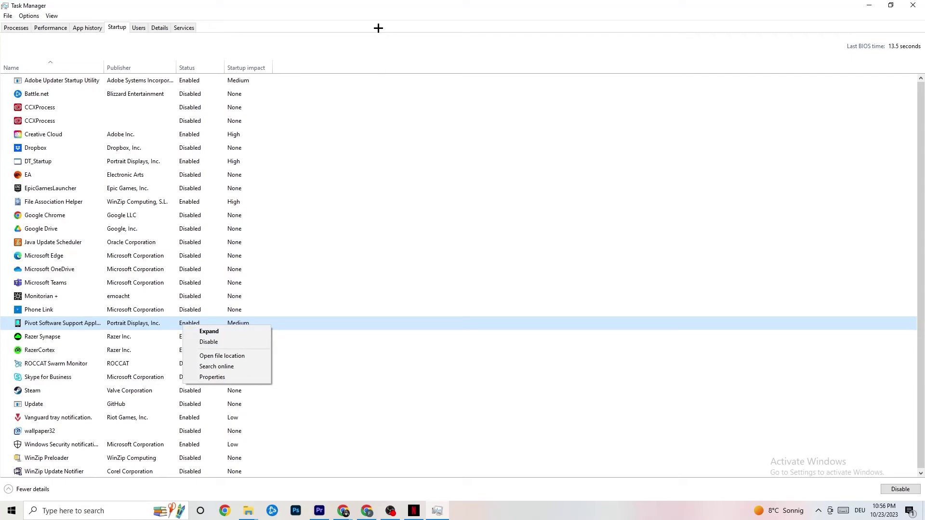
pyautogui.click(375, 15)
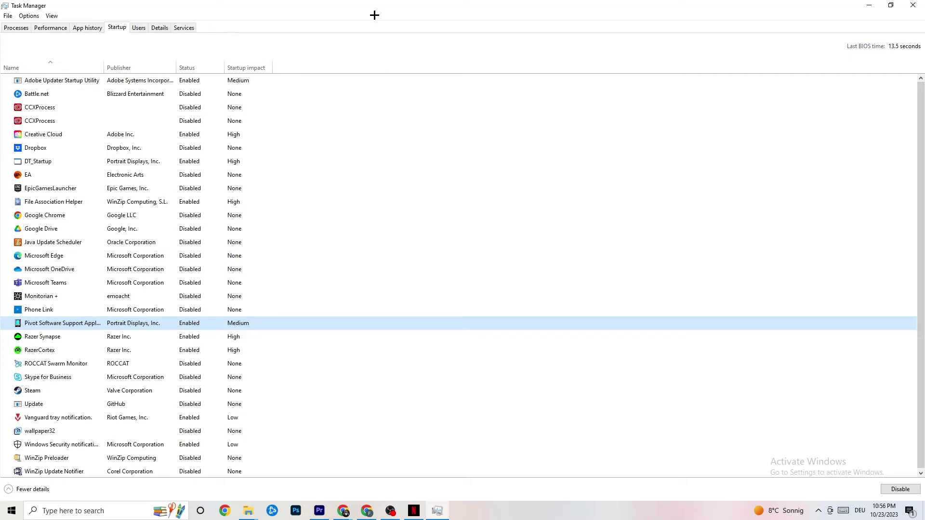